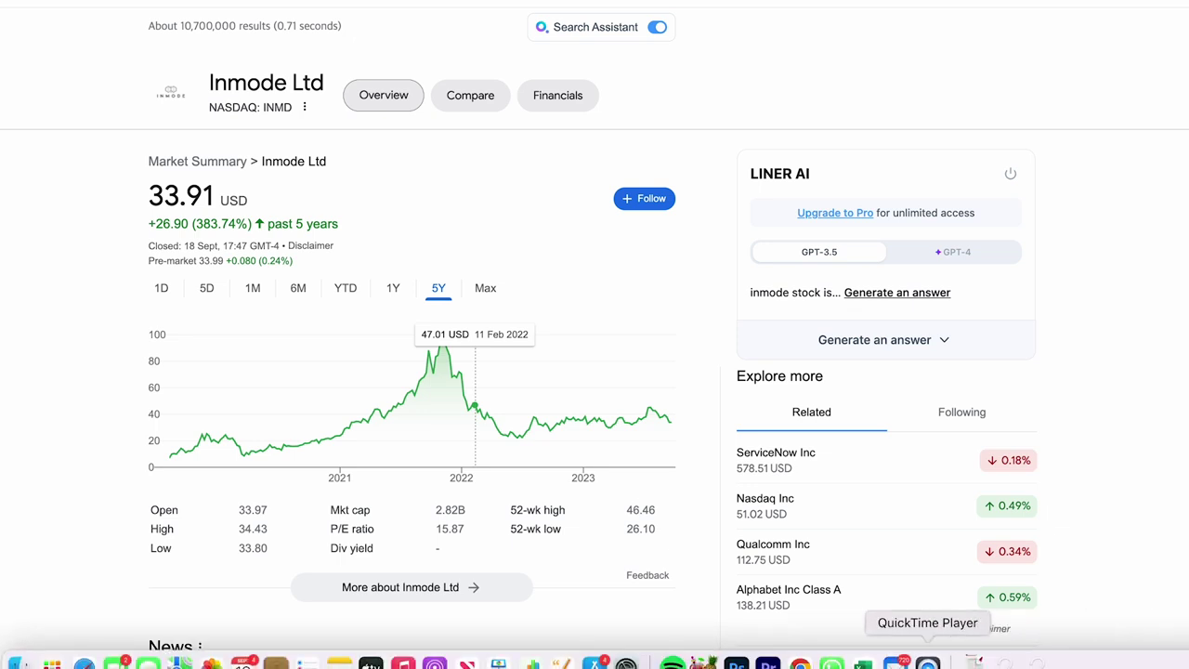
- Switch to the Inmode valuation workbook in Excel and review the revenue growth assumptions for the three scenarios
click(862, 656)
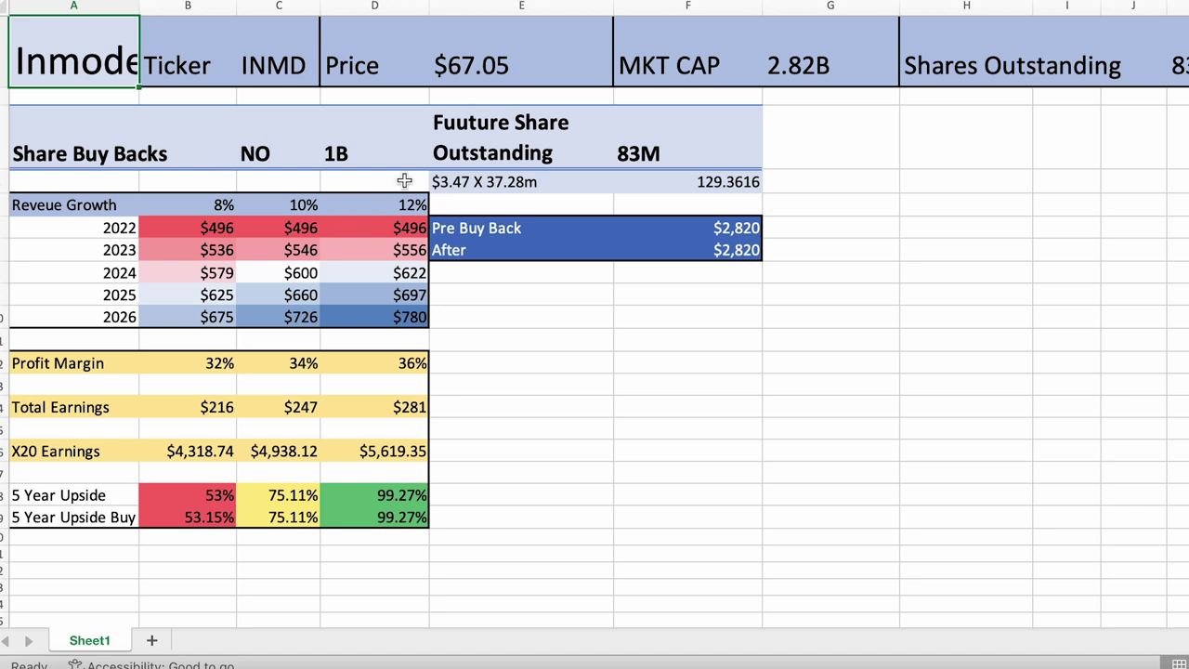
click(262, 145)
key(Right)
key(Down)
key(Left)
key(Left)
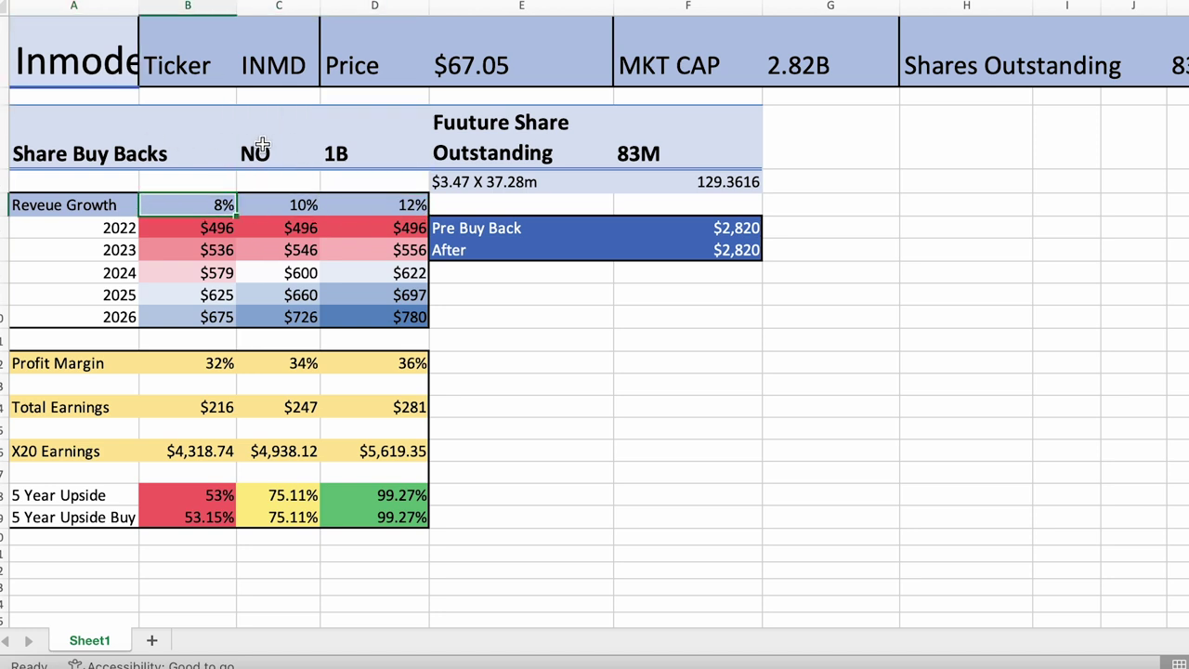
key(Right)
key(Right)
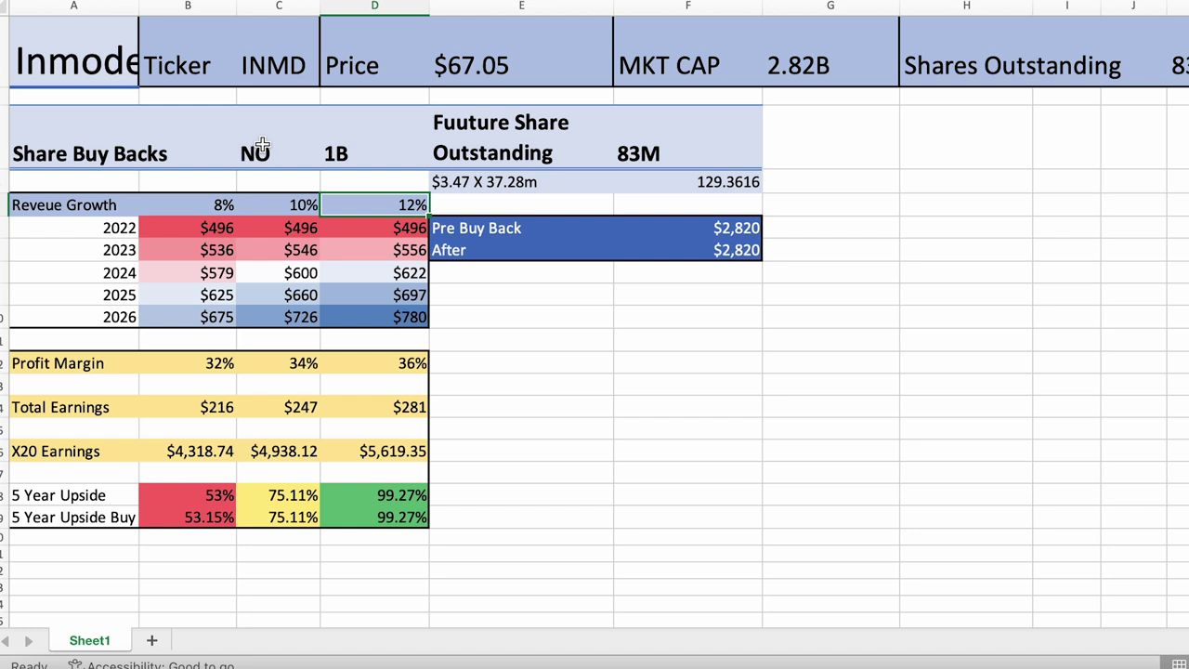
key(Left)
key(Left)
- Move down to the Profit Margin row and examine the margin assumptions, ending on the middle scenario
key(Right)
key(Down)
key(Down)
key(Down)
key(Down)
key(Down)
key(Down)
key(Down)
key(Left)
key(Right)
key(Left)
key(Right)
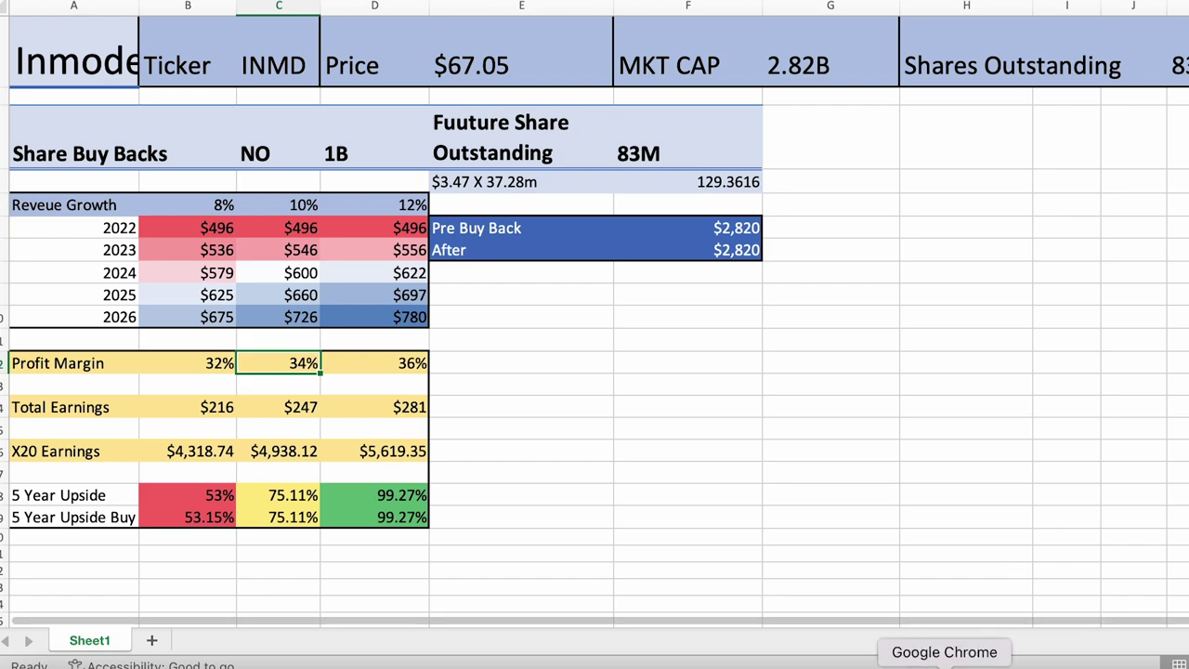
- Switch to Google Chrome and view InMode's Earnings and Revenue History chart in the Past Performance section
click(944, 665)
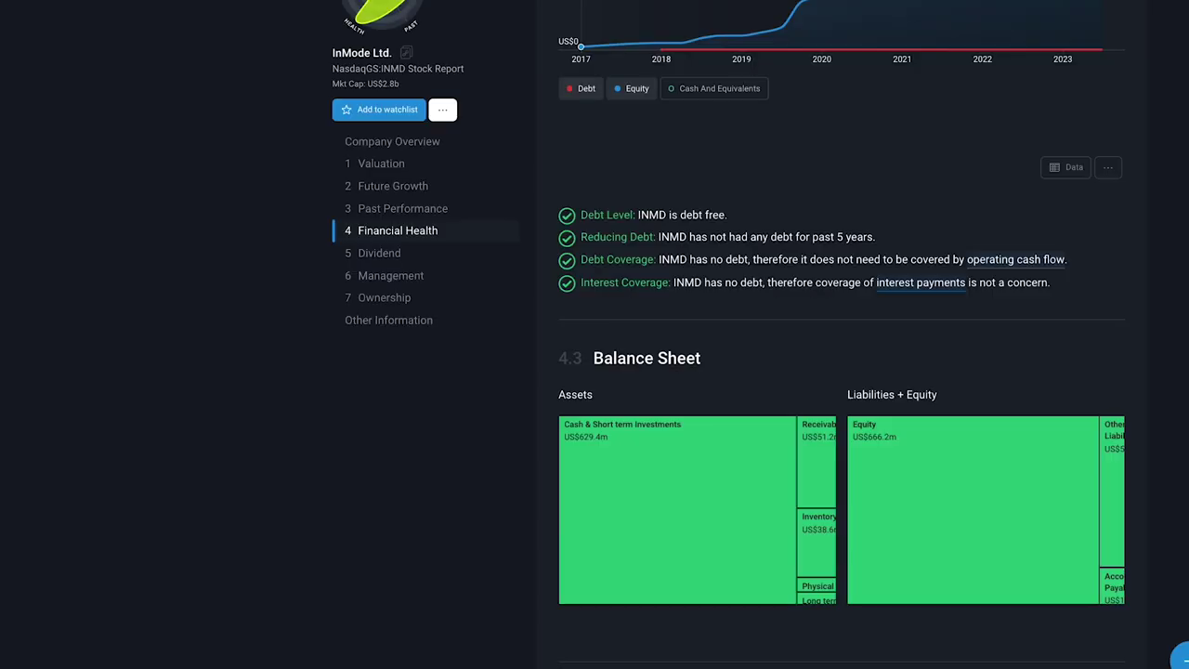
click(435, 208)
scroll(433, 206, down, 7)
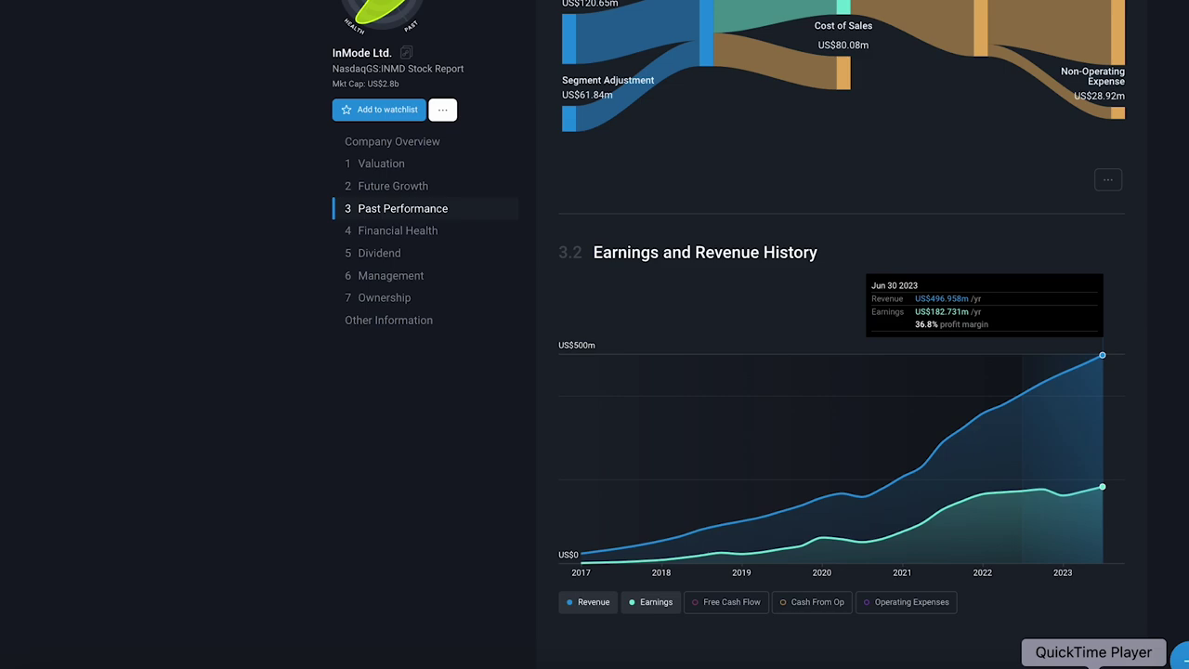
- Return to the Excel valuation sheet and compare the profit margins across the three scenarios
click(1014, 663)
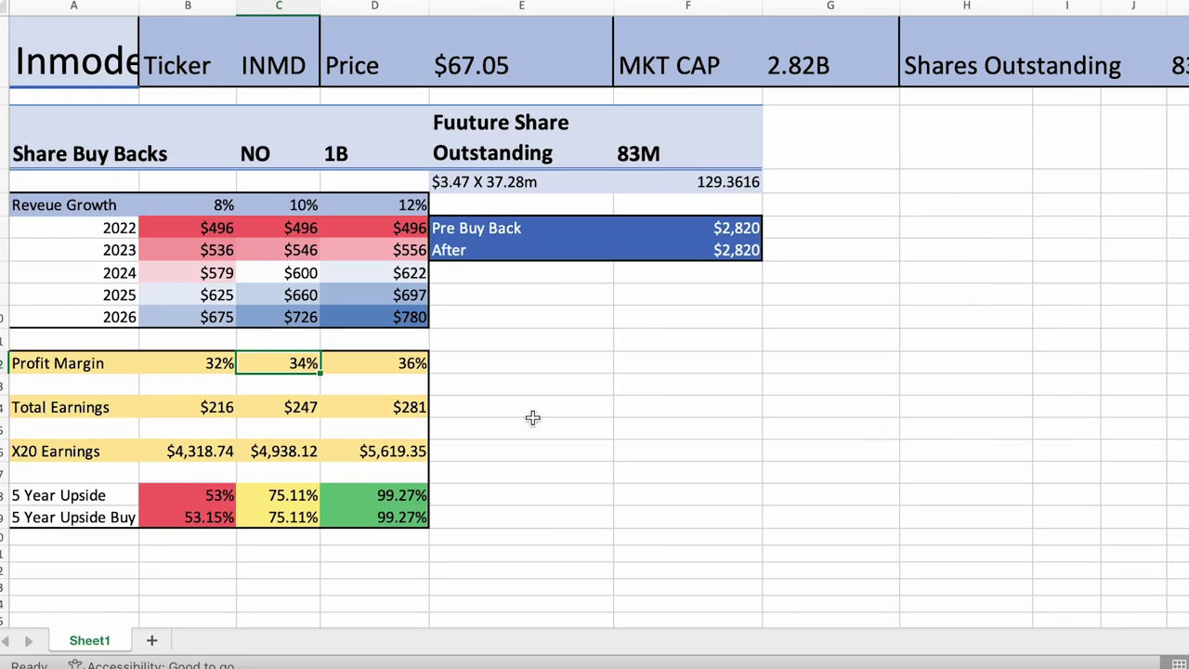
click(215, 360)
key(Right)
key(Right)
key(Left)
key(Left)
key(Right)
key(Right)
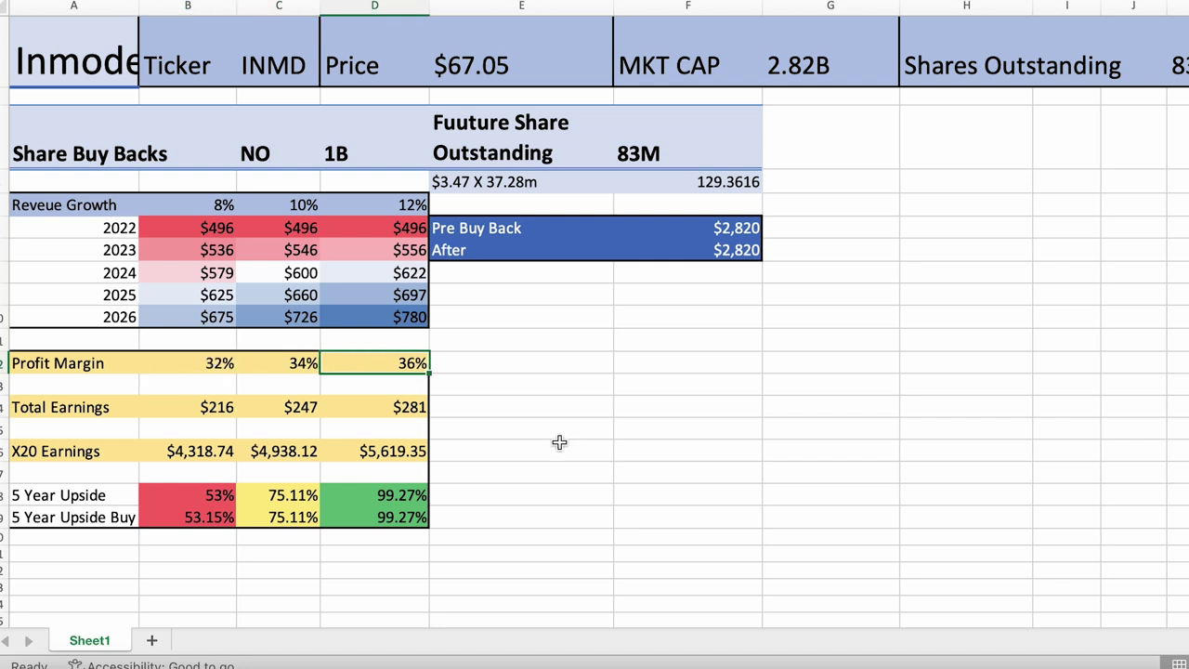
- Review the Total Earnings and X20 Earnings figures across the three growth scenarios
key(Down)
key(Down)
key(Left)
key(Down)
key(Up)
key(Left)
key(Down)
key(Down)
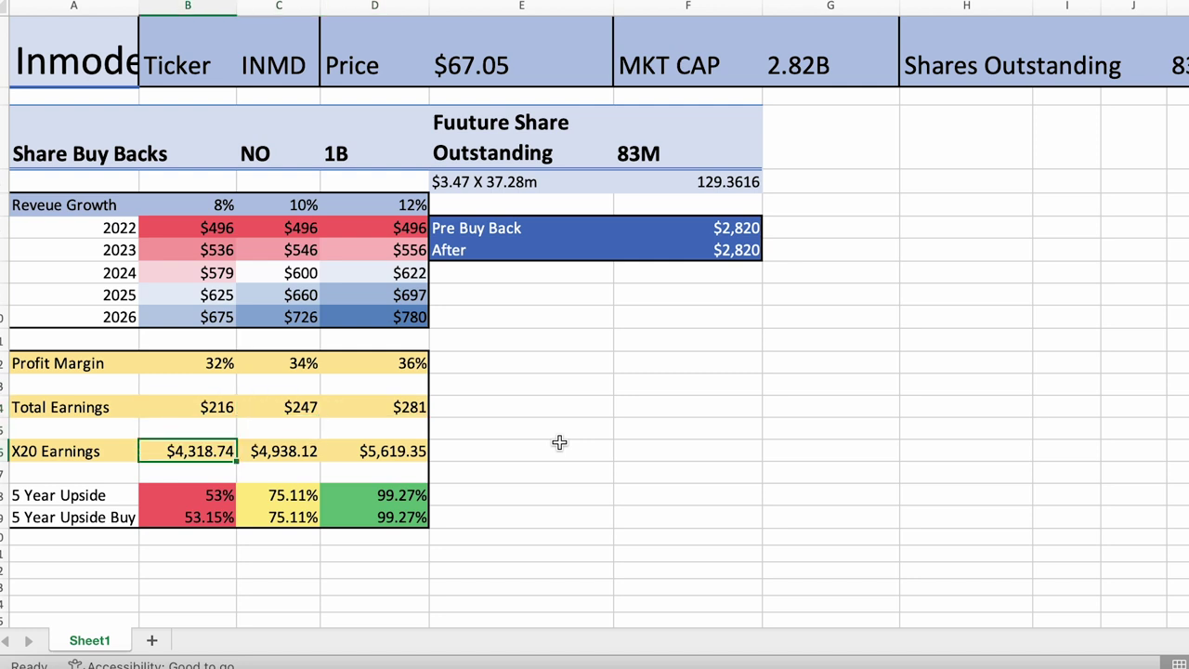
key(Right)
key(Right)
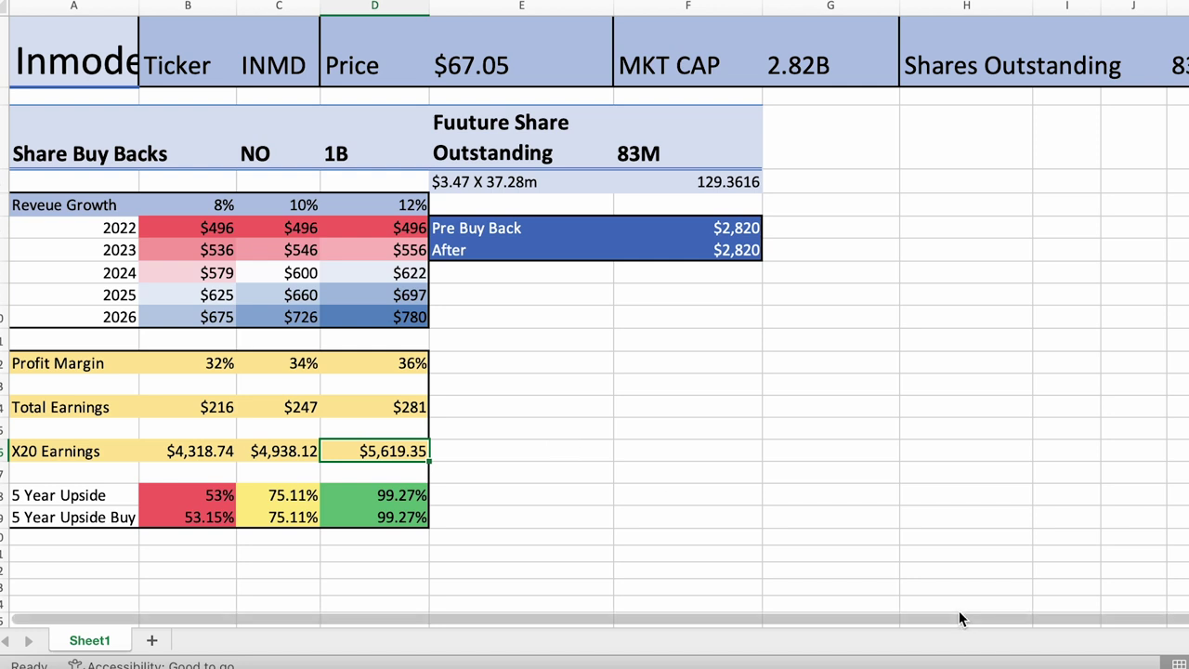
- Trace the 12% growth scenario from its growth rate through the yearly revenues and profit margin to Total Earnings
click(412, 213)
key(Down)
key(Down)
key(Down)
key(Down)
key(Down)
key(Down)
key(Down)
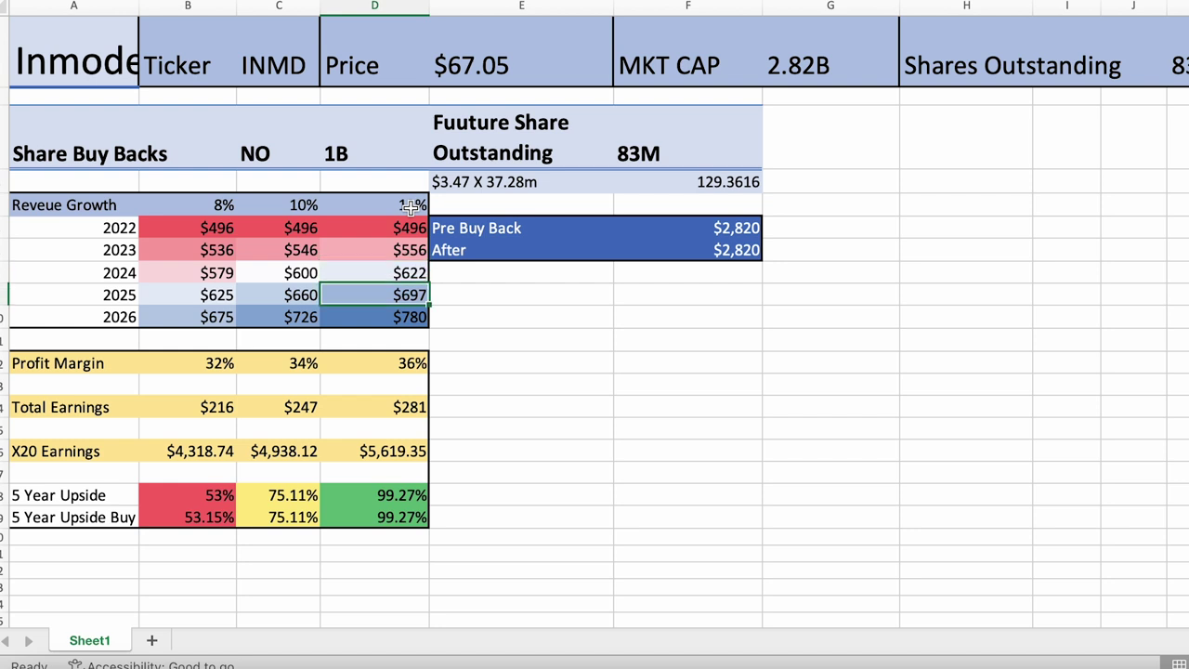
key(Down)
key(Down)
key(Down)
key(Down)
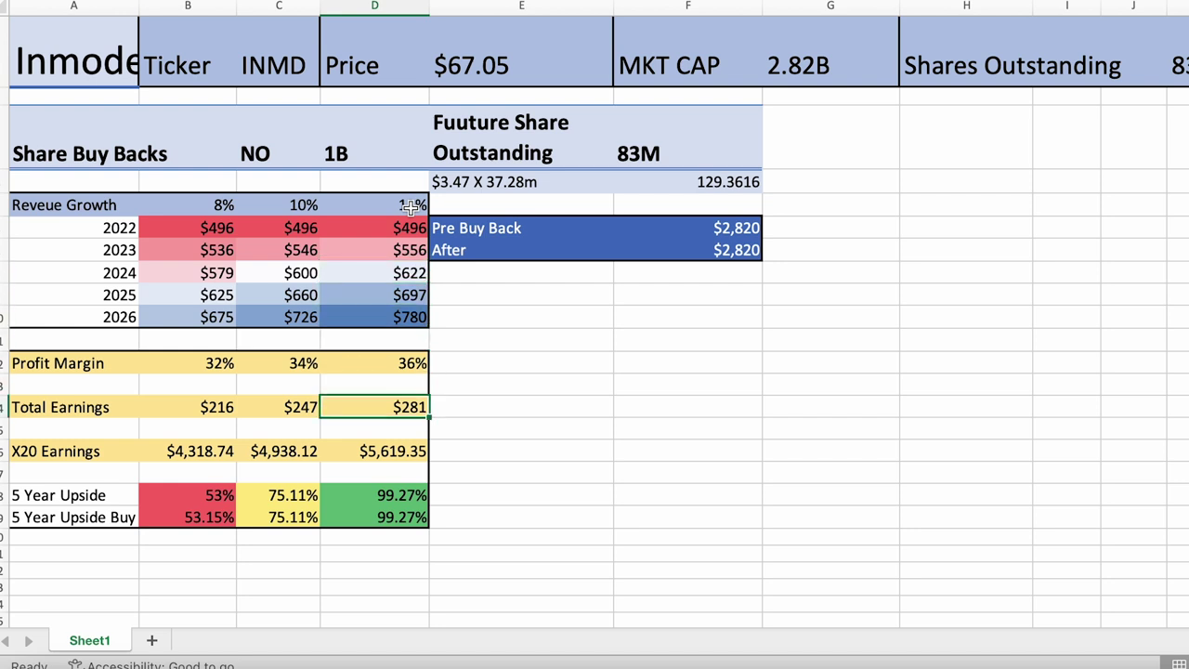
- Compare the 5 Year Upside results from the 8% scenario through to the 12% scenario
key(Down)
key(Left)
key(Left)
key(Down)
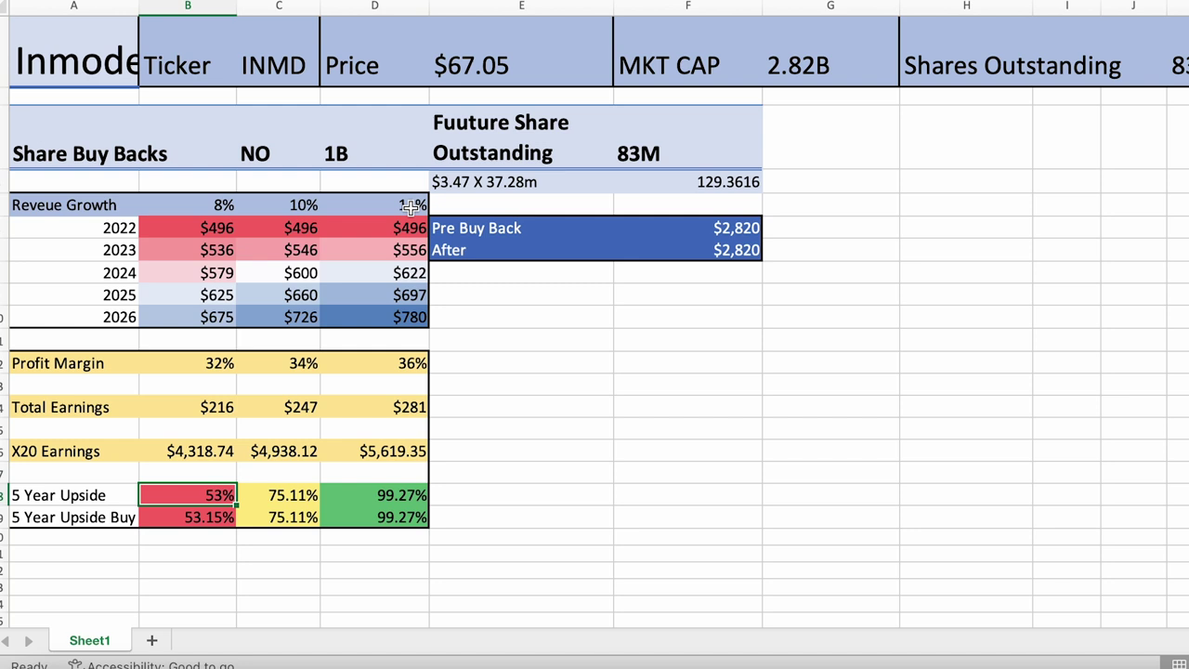
key(Right)
key(Right)
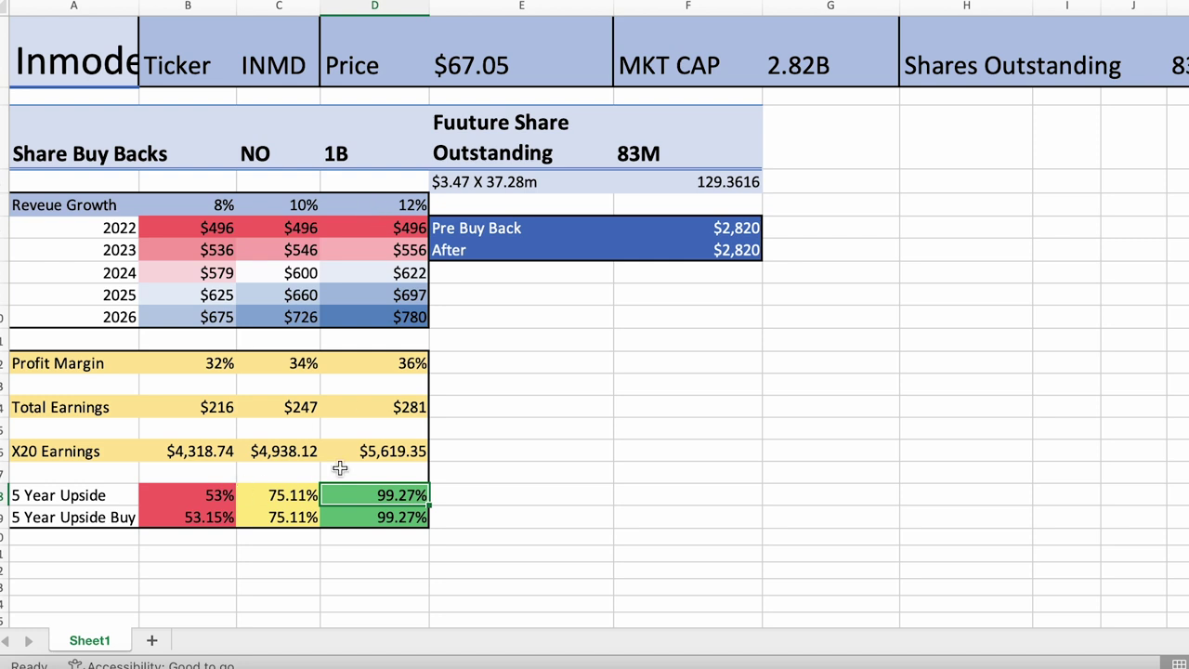
- Change the multiplier in the X20 Earnings formula of the 8% growth scenario to 30
click(223, 453)
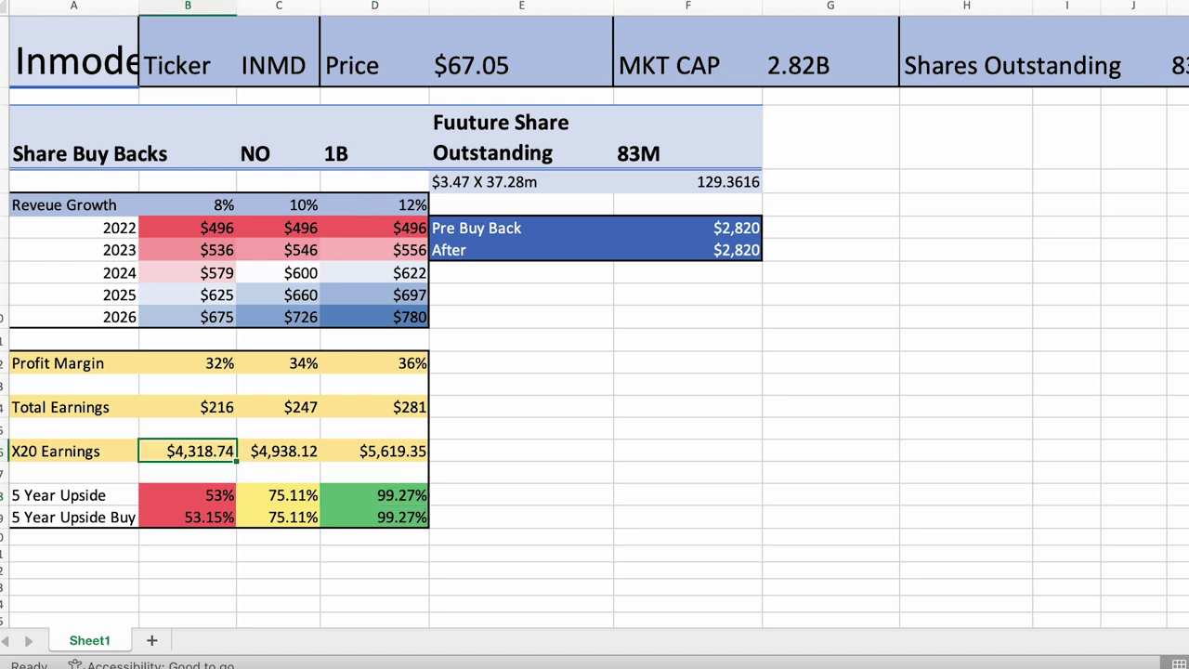
double_click(223, 452)
key(BackSpace)
key(BackSpace)
text(30)
key(Return)
- Change the multiplier in the X20 Earnings formula of the 10% growth scenario to 30
click(272, 449)
double_click(272, 448)
key(BackSpace)
key(BackSpace)
text(30)
key(Return)
- Change the multiplier in the X20 Earnings formula of the 12% growth scenario to 30
click(395, 451)
double_click(395, 450)
key(BackSpace)
key(BackSpace)
text(30)
key(Return)
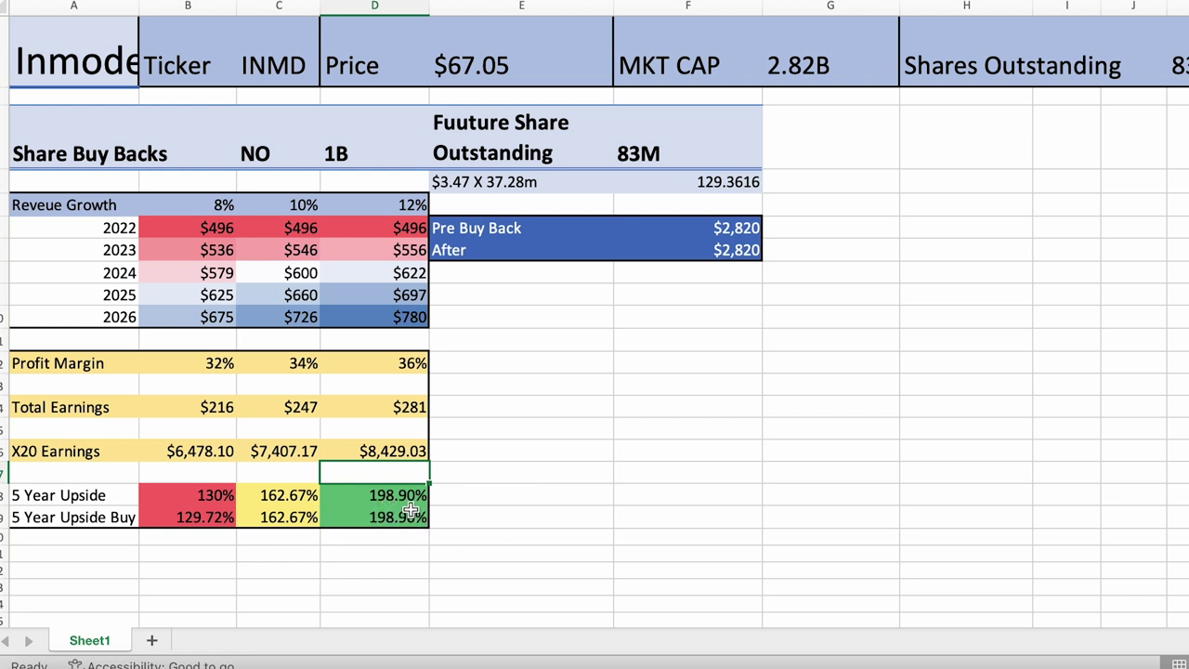
- Undo the three earnings multiplier changes in the X20 Earnings row
key(super+z)
key(super+z)
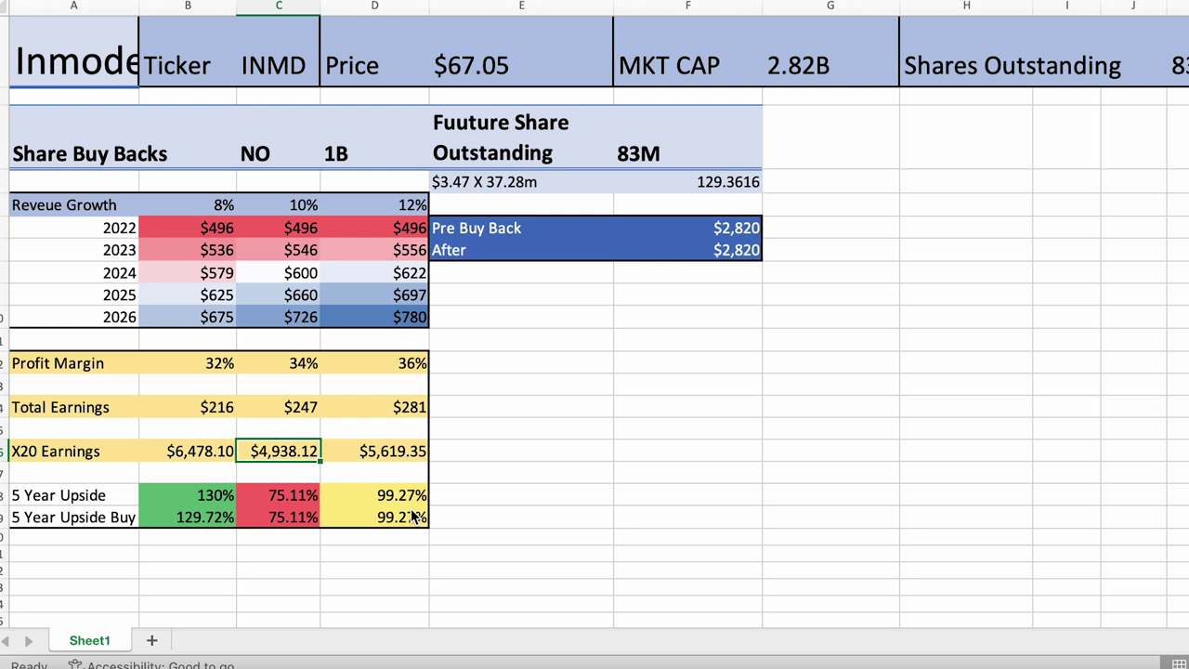
key(super+z)
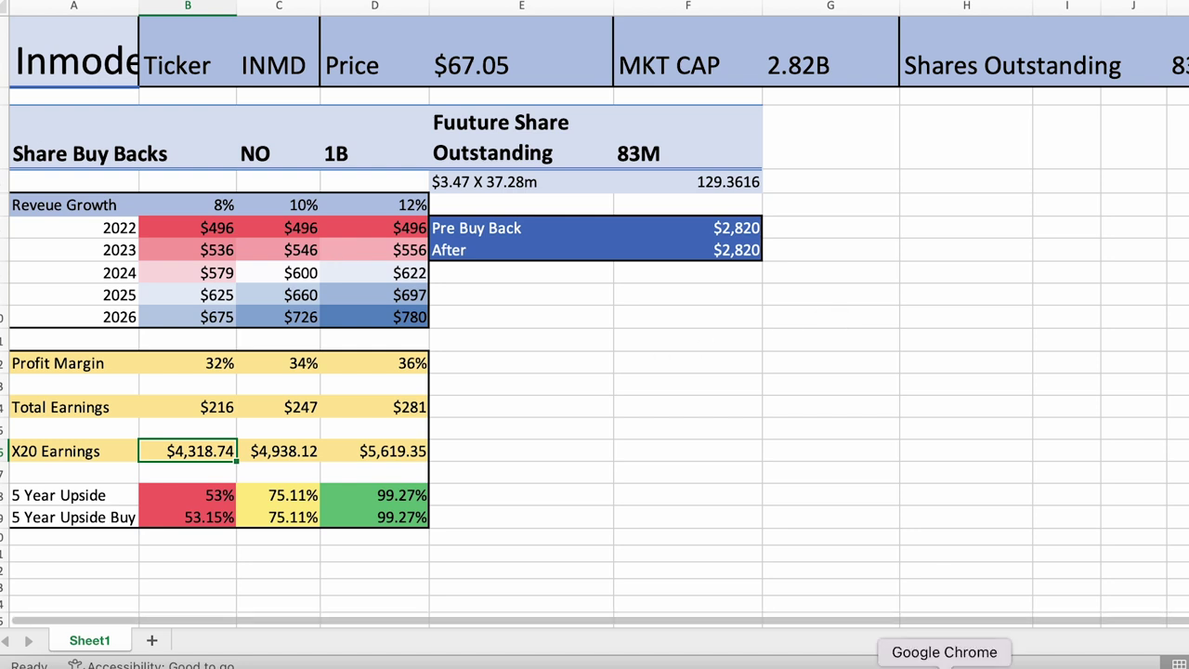
- Set both the Pre Buy Back and After values to $2,420
double_click(743, 228)
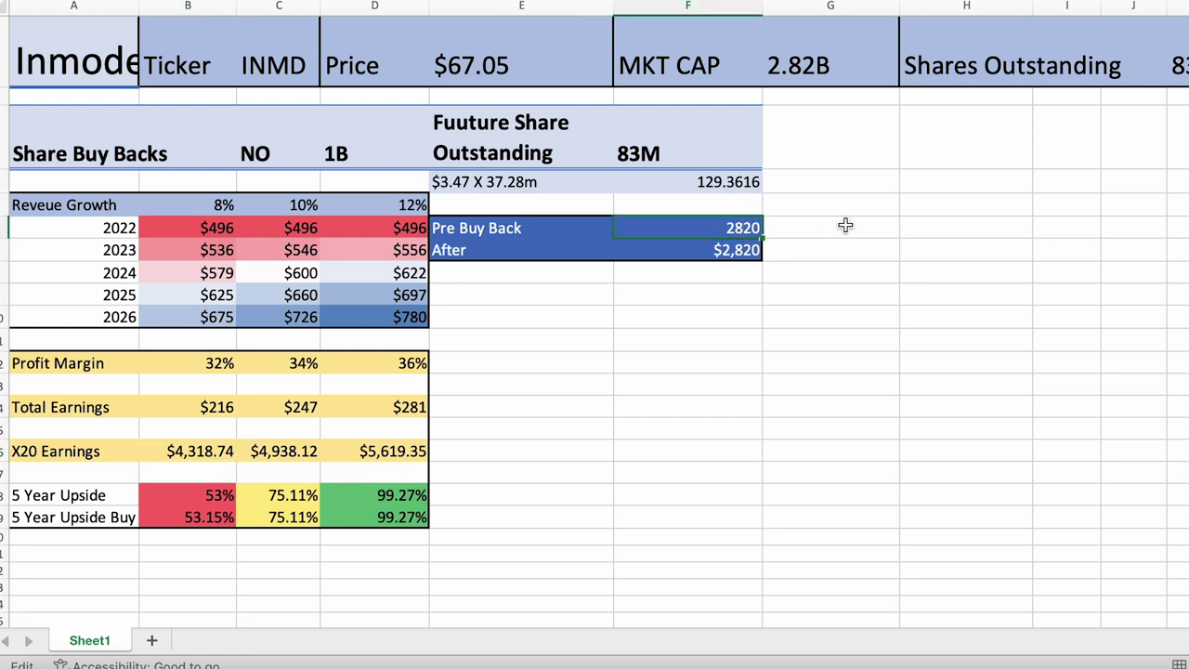
key(BackSpace)
text(4)
key(Return)
double_click(734, 251)
key(Left)
key(Left)
key(BackSpace)
text(4)
key(Return)
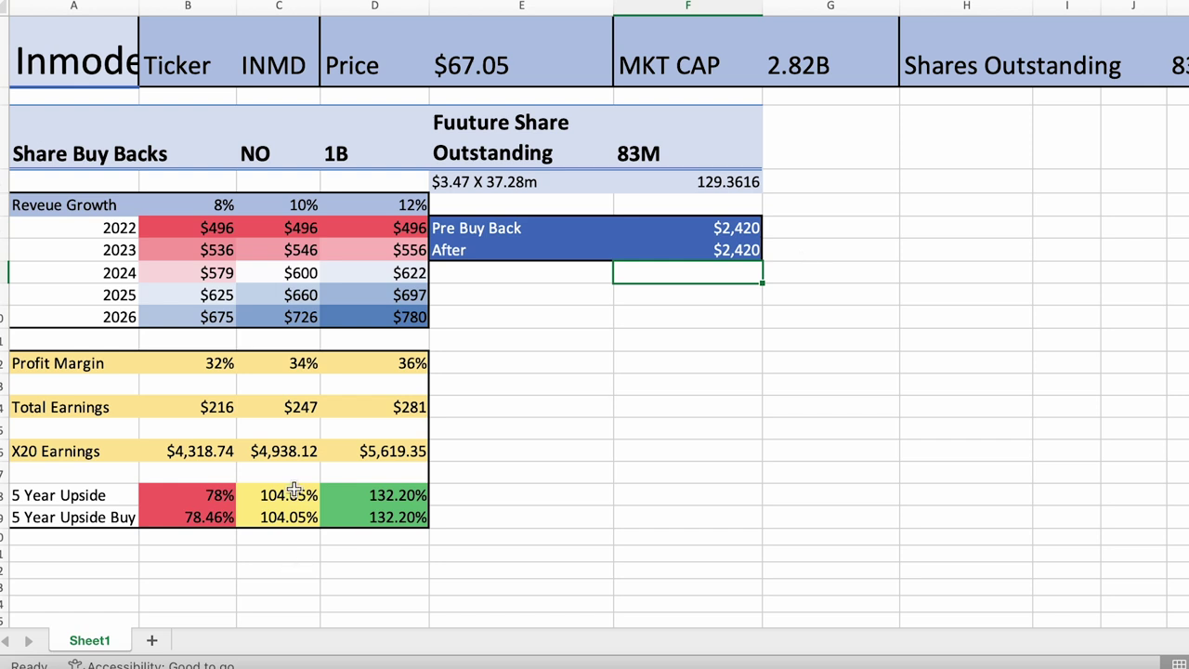
- Undo the changes to the Pre Buy Back and After values
key(ctrl+z)
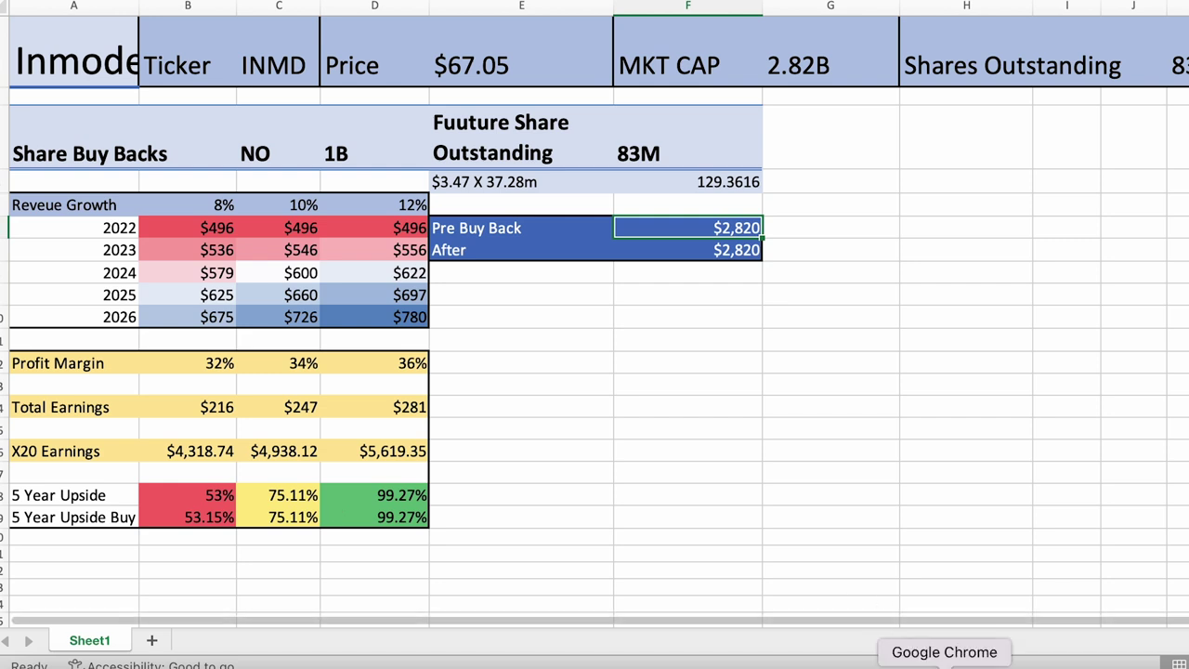
- Switch to Google Chrome and examine the current-year (2023) sales growth figure in the analysts' Revenue Estimate table
click(945, 665)
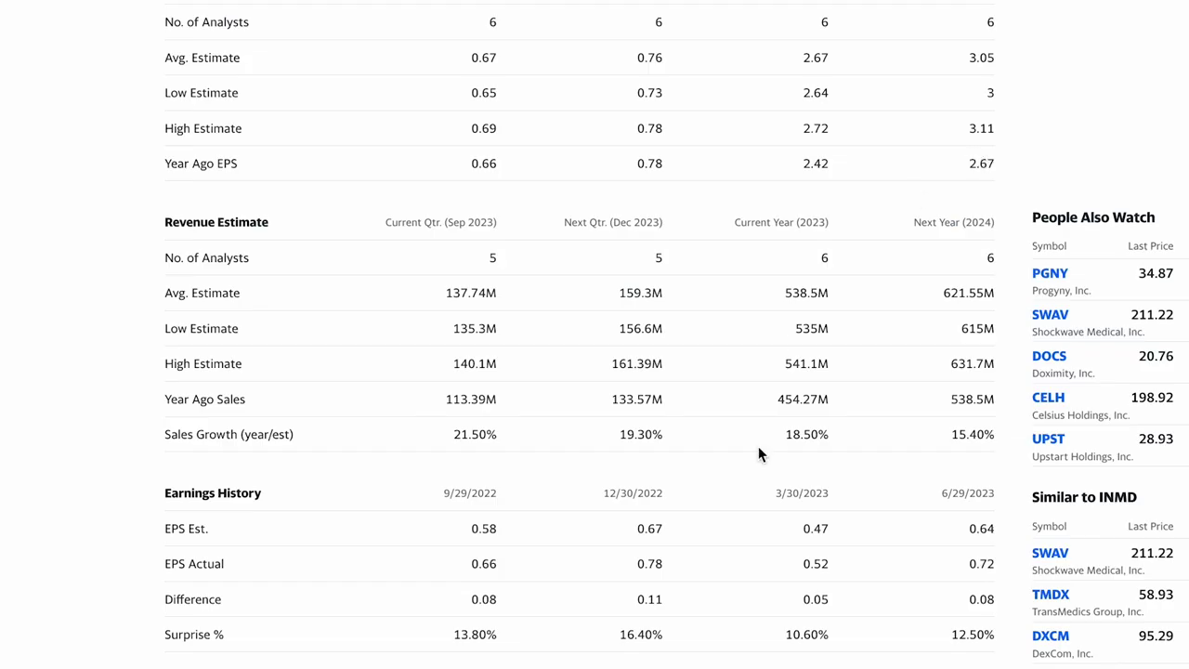
drag(830, 439, 785, 433)
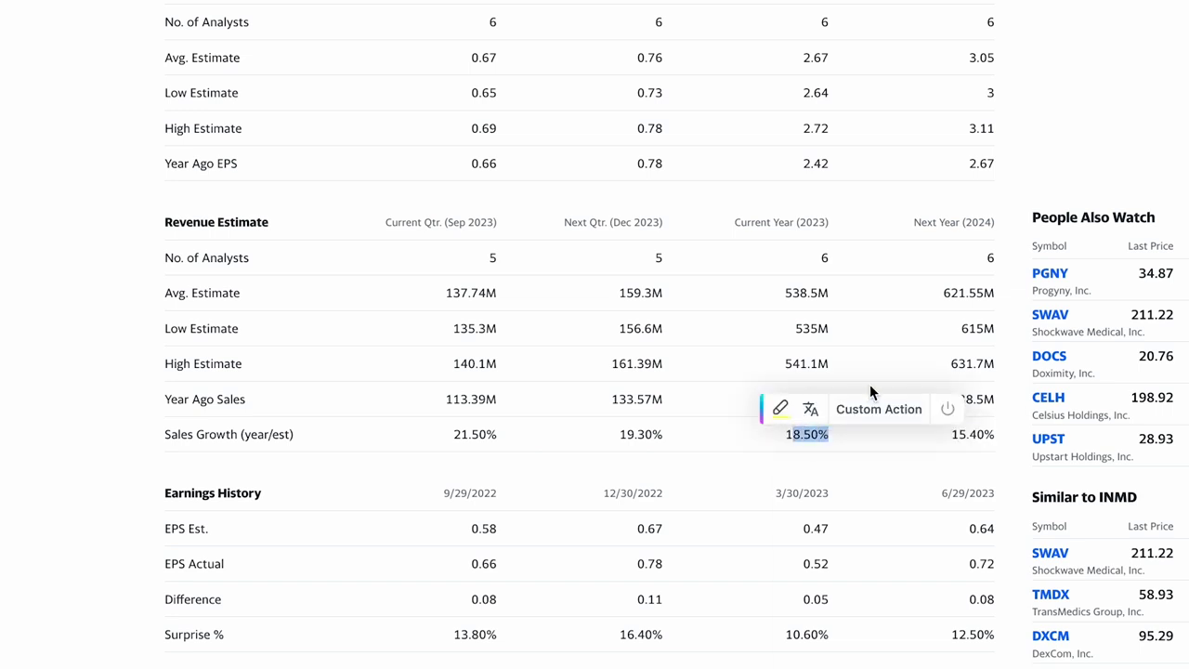
click(911, 340)
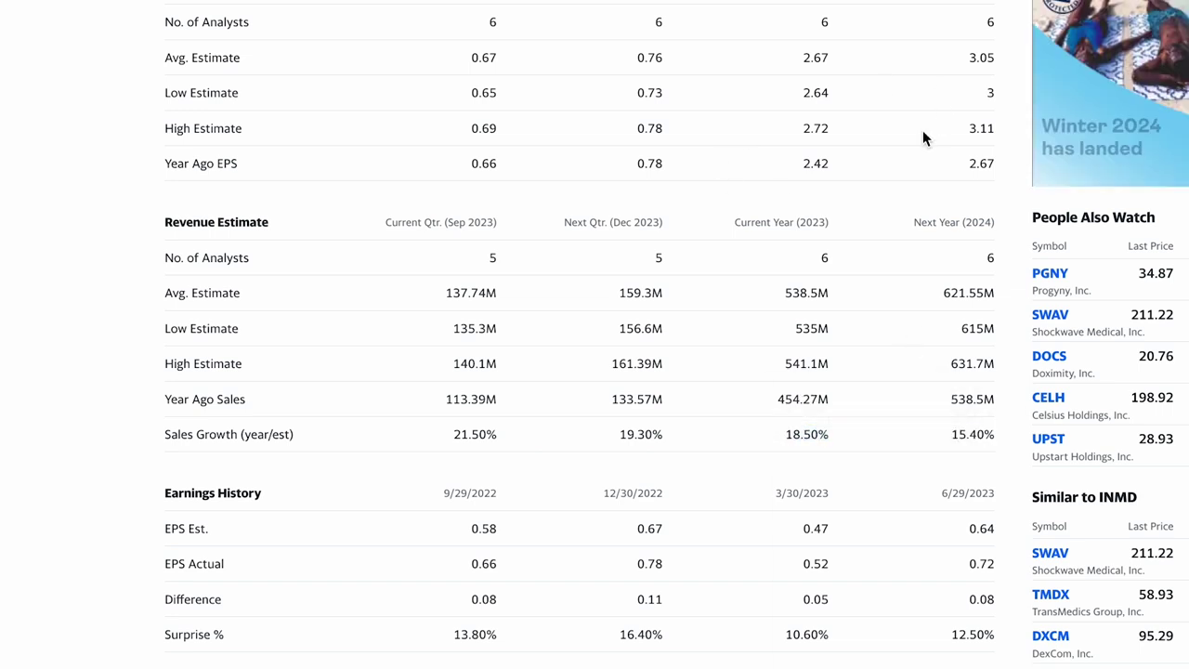